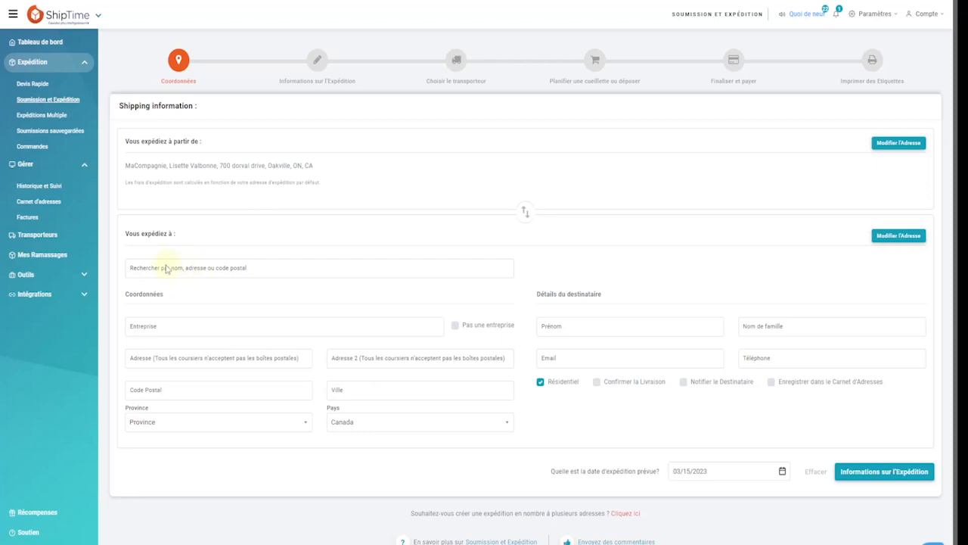
# Set the shipment's destination to the saved address of Librairie Pierre et Bois in Montreal.
pyautogui.write('123')
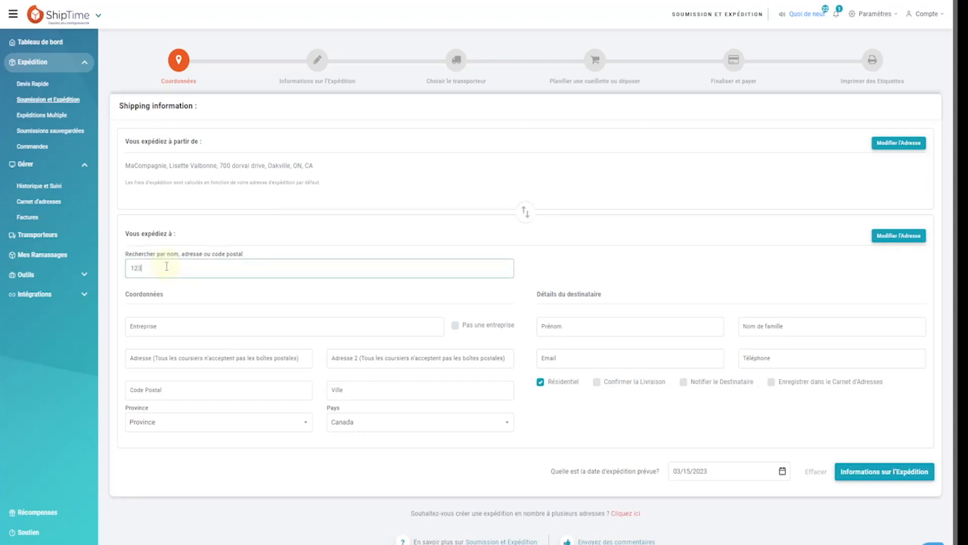
pyautogui.write(' Main')
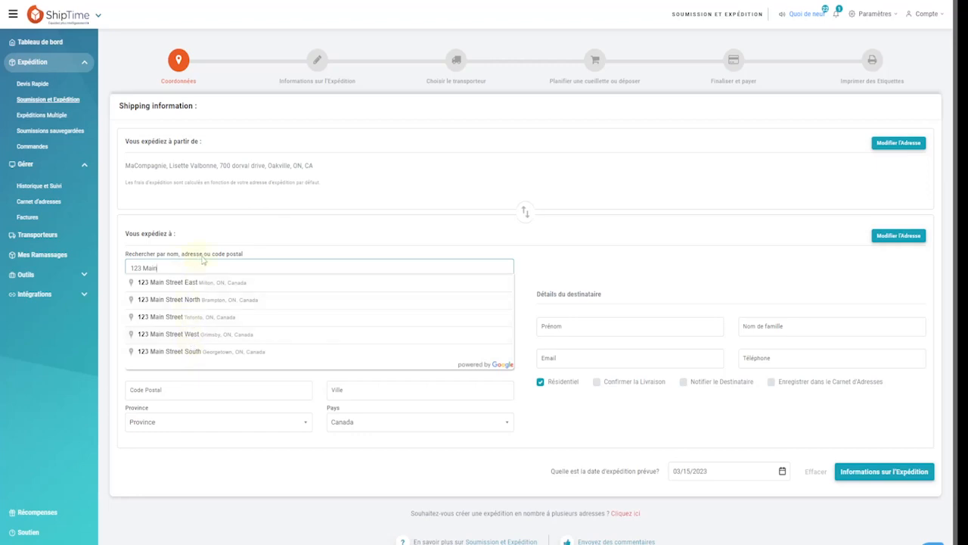
pyautogui.click(893, 238)
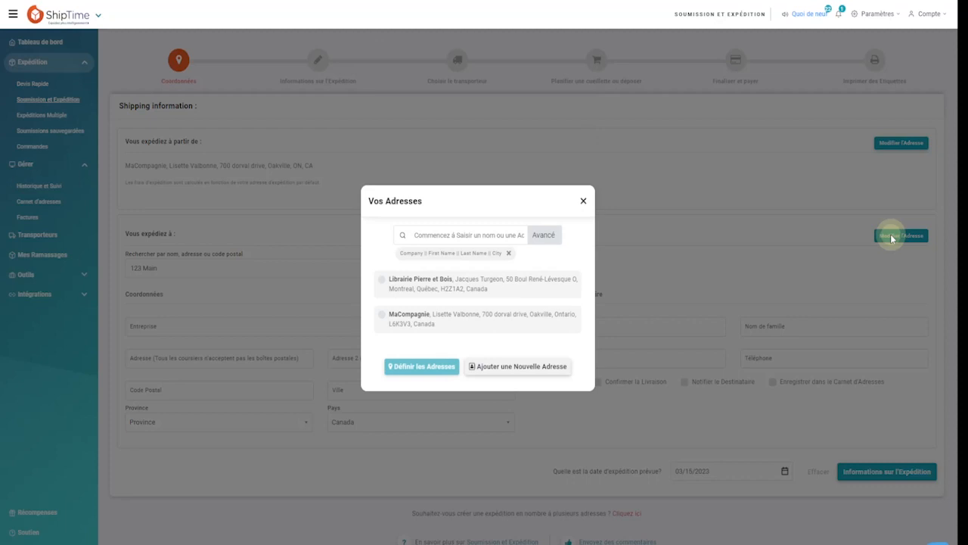
pyautogui.click(381, 295)
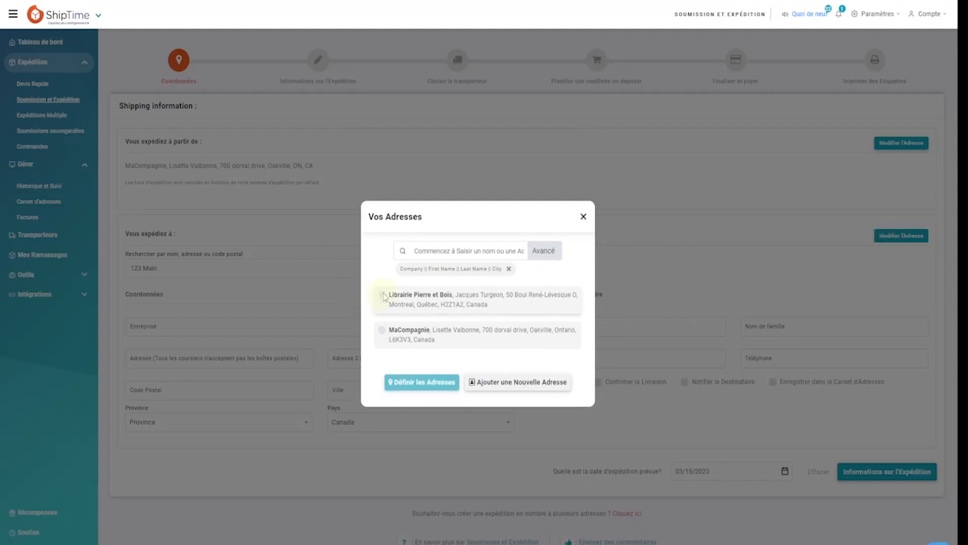
pyautogui.click(399, 386)
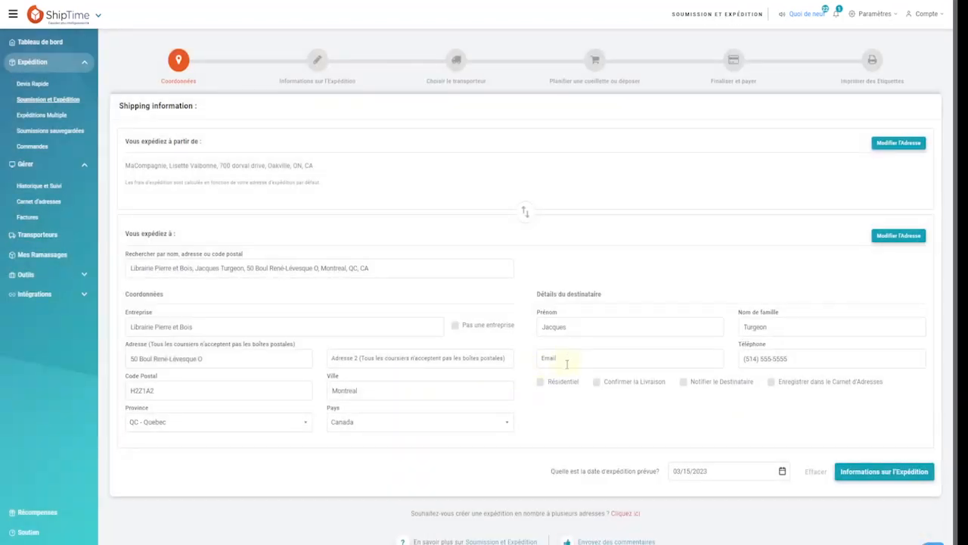
pyautogui.moveTo(560, 386)
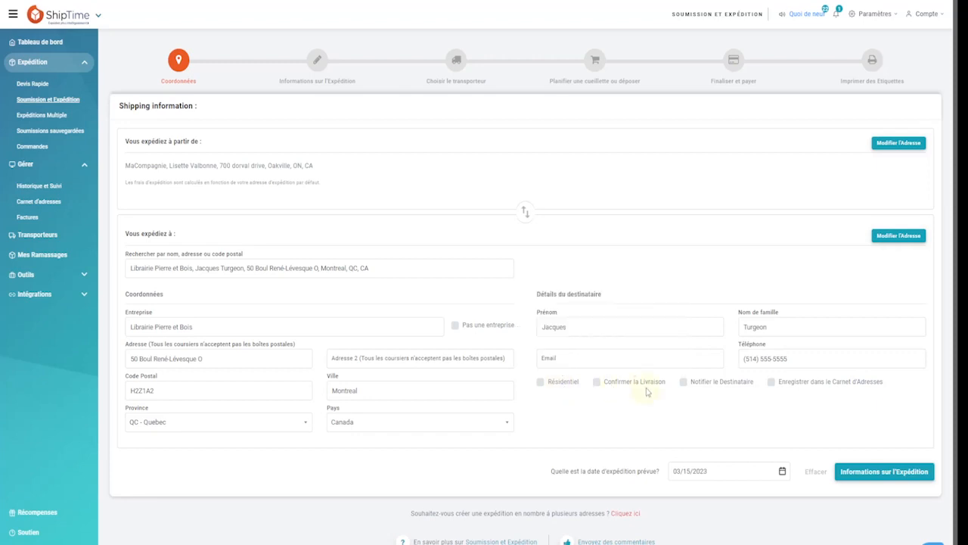
pyautogui.moveTo(645, 390)
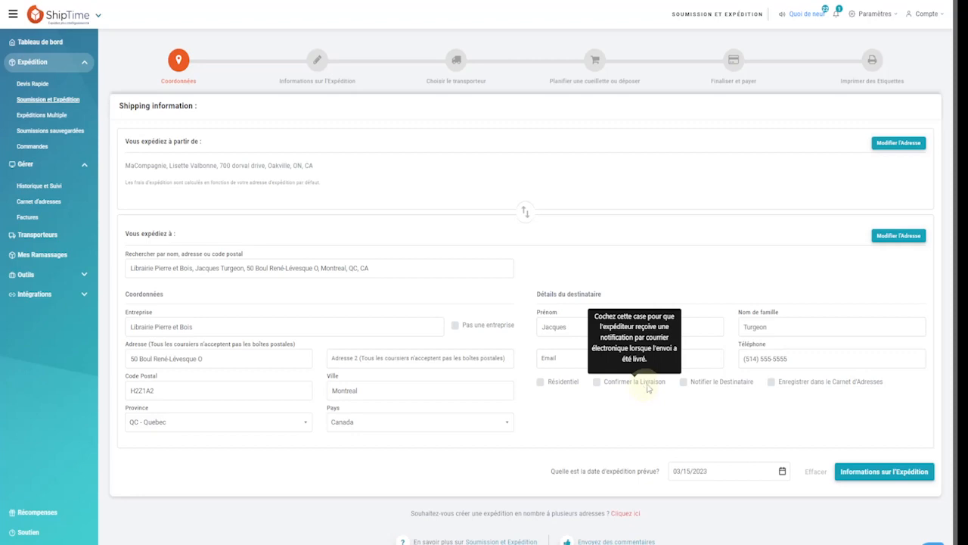
pyautogui.moveTo(719, 387)
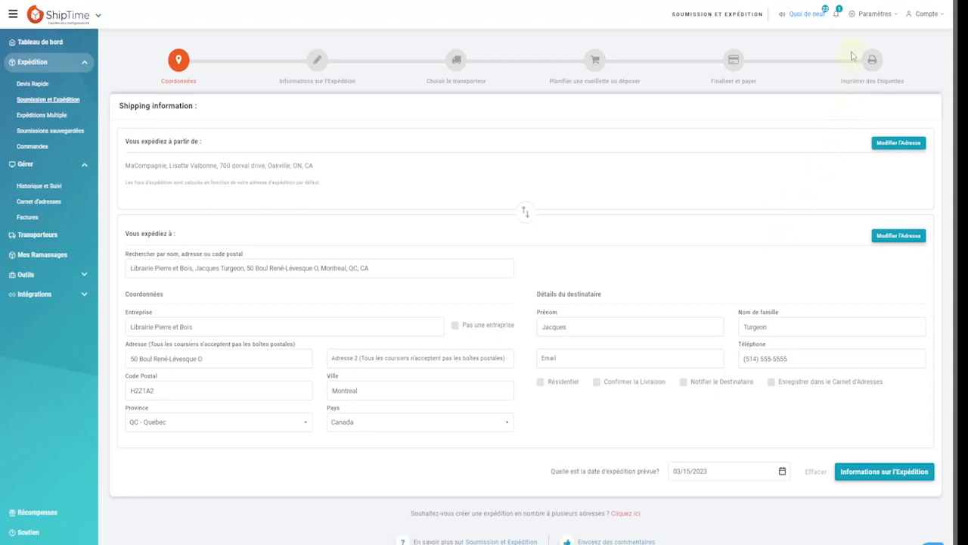
pyautogui.click(868, 16)
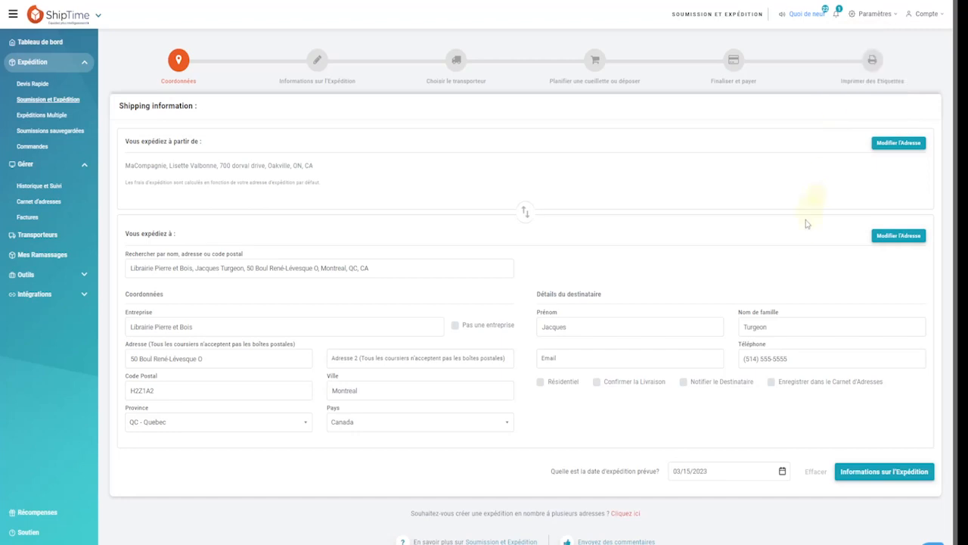
# Set the planned shipping date to 03/16/2023 and continue to the shipment information stage.
pyautogui.click(782, 471)
pyautogui.click(740, 404)
pyautogui.click(875, 472)
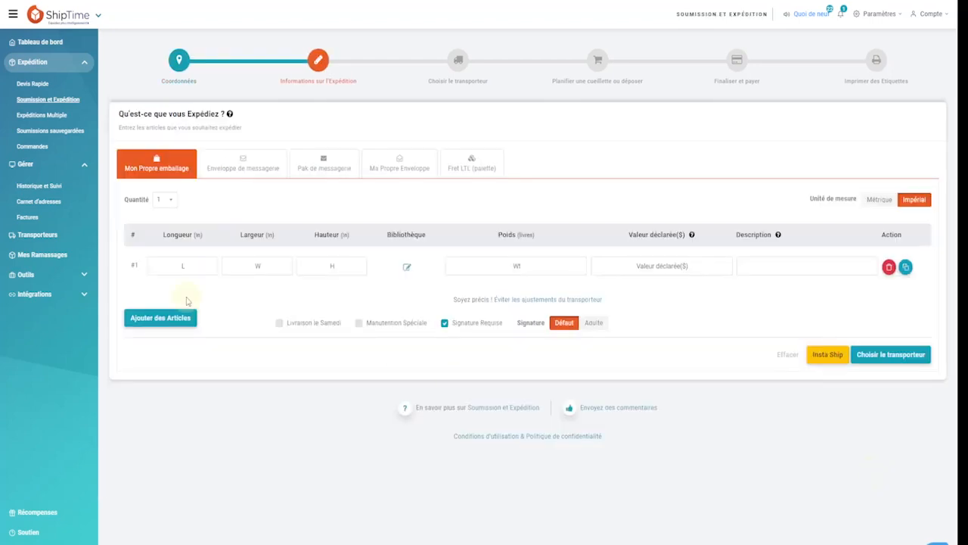
# Enter package #1 as 5 in long, 5 in wide and 5 in high, weighing 5 lb.
pyautogui.click(182, 264)
pyautogui.write('5')
pyautogui.click(250, 266)
pyautogui.write('5')
pyautogui.click(340, 265)
pyautogui.write('5')
pyautogui.click(517, 266)
pyautogui.write('5')
# Declare a value of $50 for package #1 and describe its contents as "outils".
pyautogui.click(639, 269)
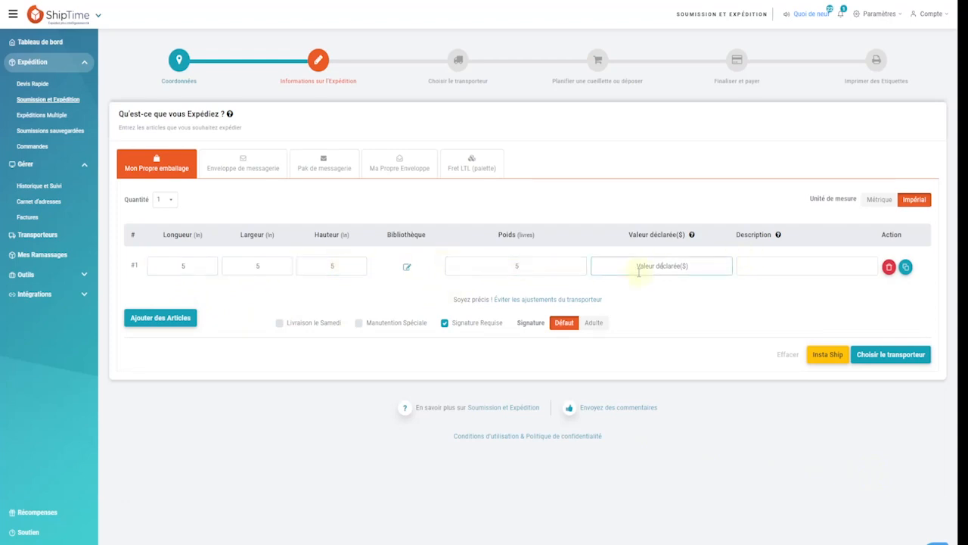
pyautogui.write('50')
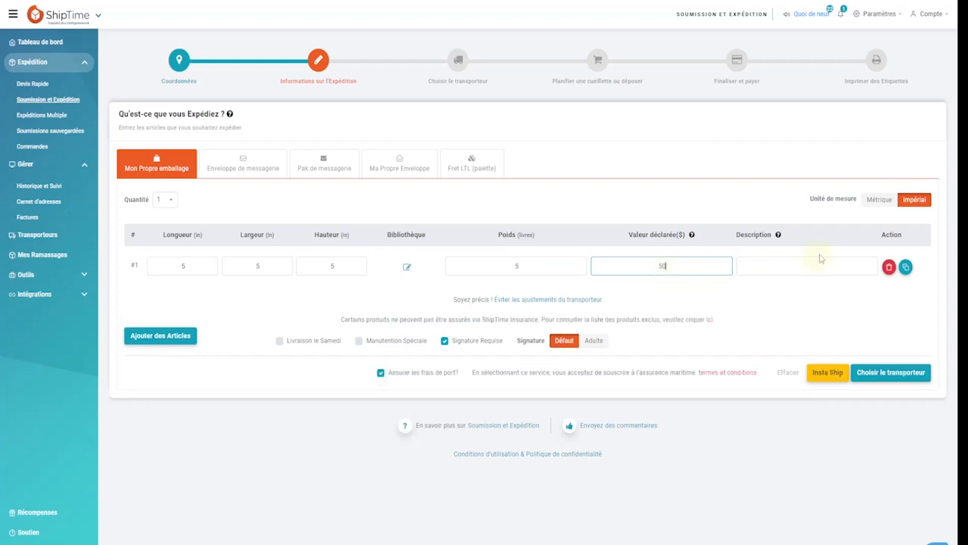
pyautogui.click(801, 263)
pyautogui.write('outils')
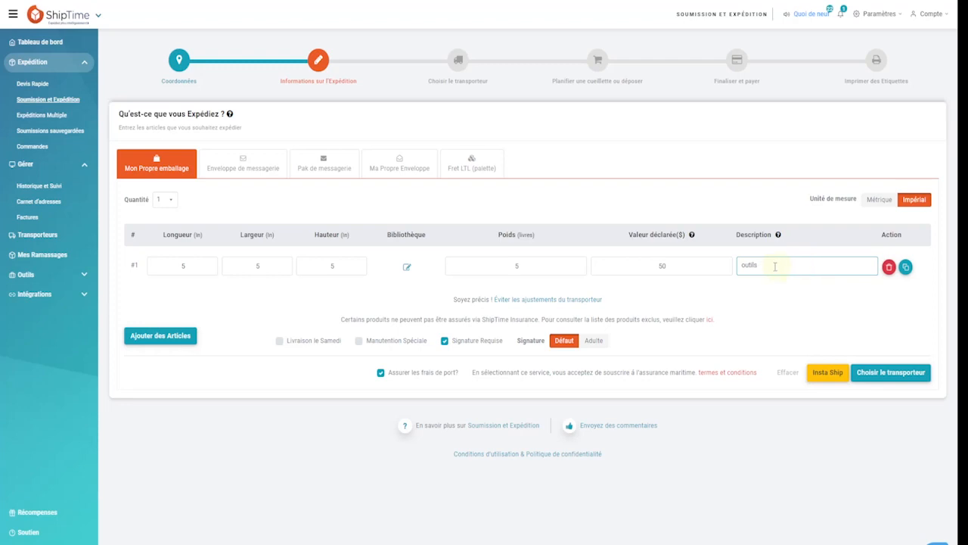
# Examine the Livraison le Samedi, Manutention Spéciale and signature options offered for the package.
pyautogui.moveTo(318, 343)
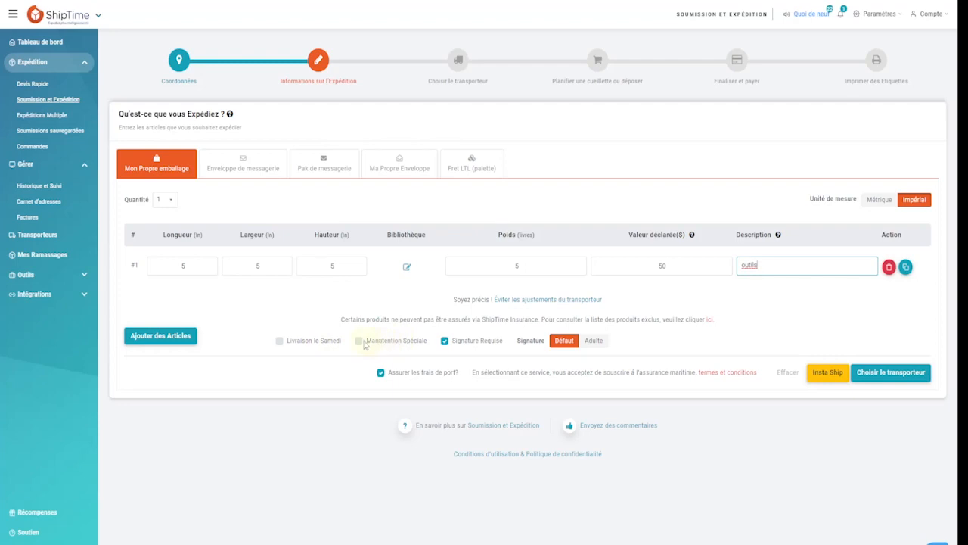
pyautogui.click(386, 346)
pyautogui.click(382, 342)
pyautogui.moveTo(406, 342)
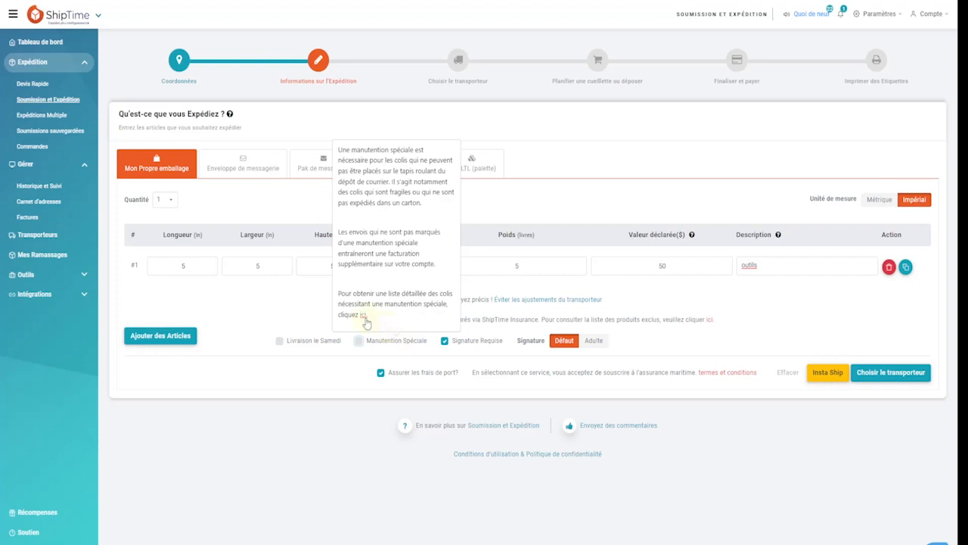
pyautogui.moveTo(473, 346)
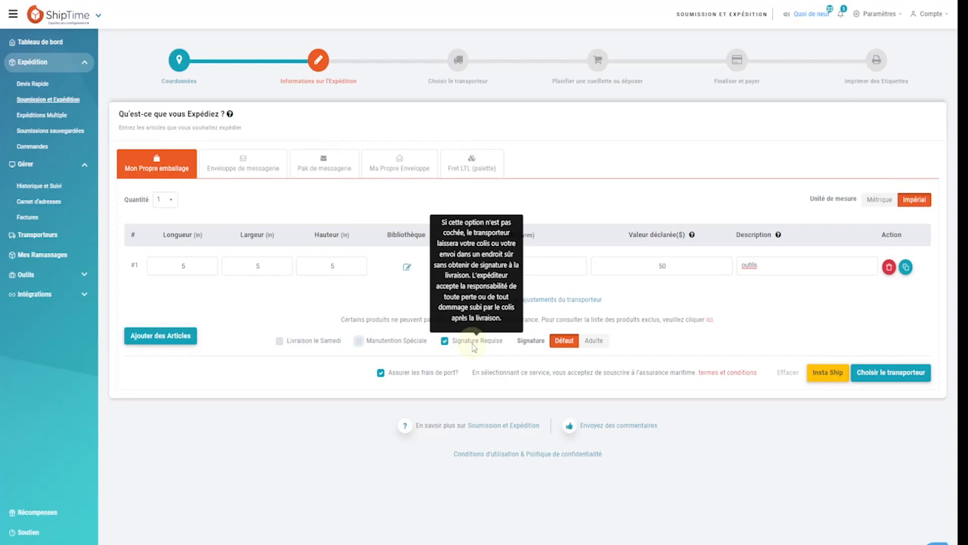
pyautogui.click(593, 341)
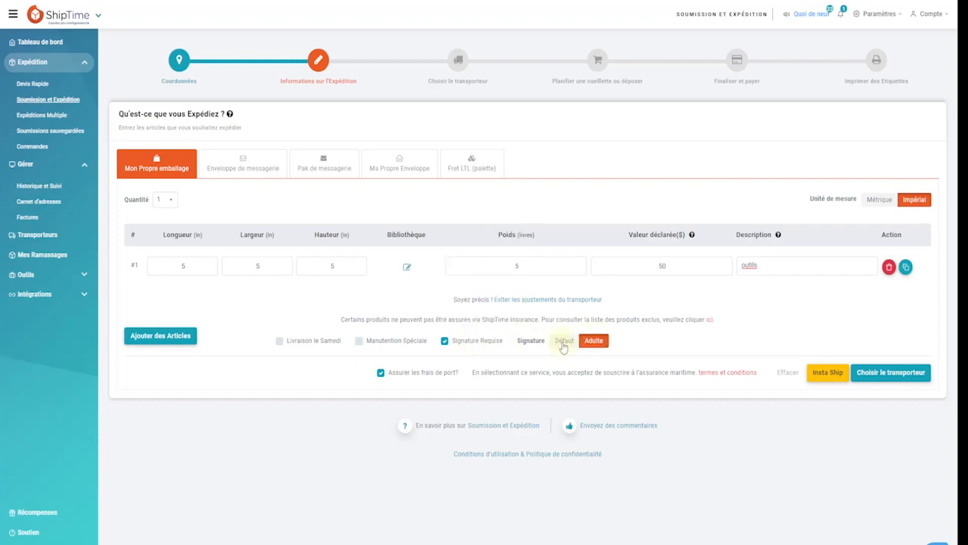
pyautogui.click(562, 342)
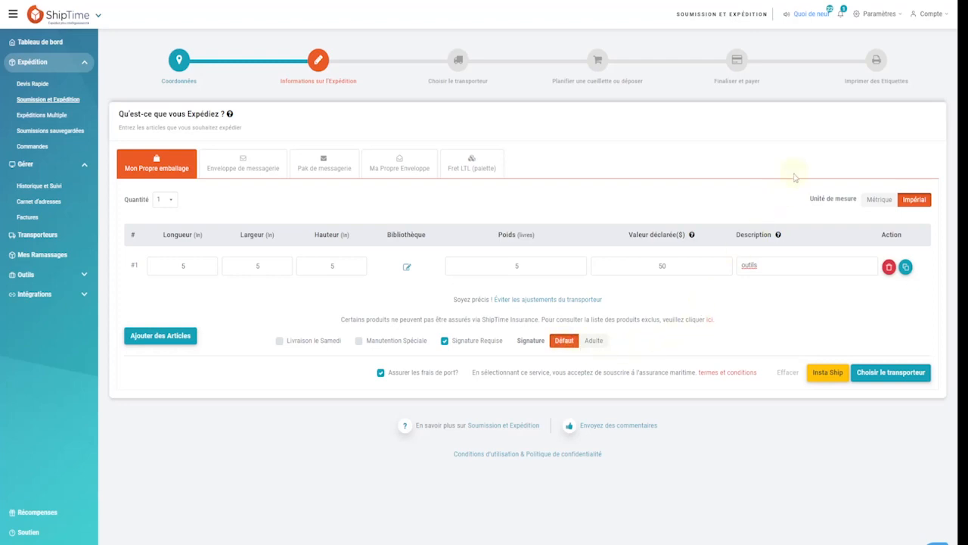
pyautogui.click(876, 17)
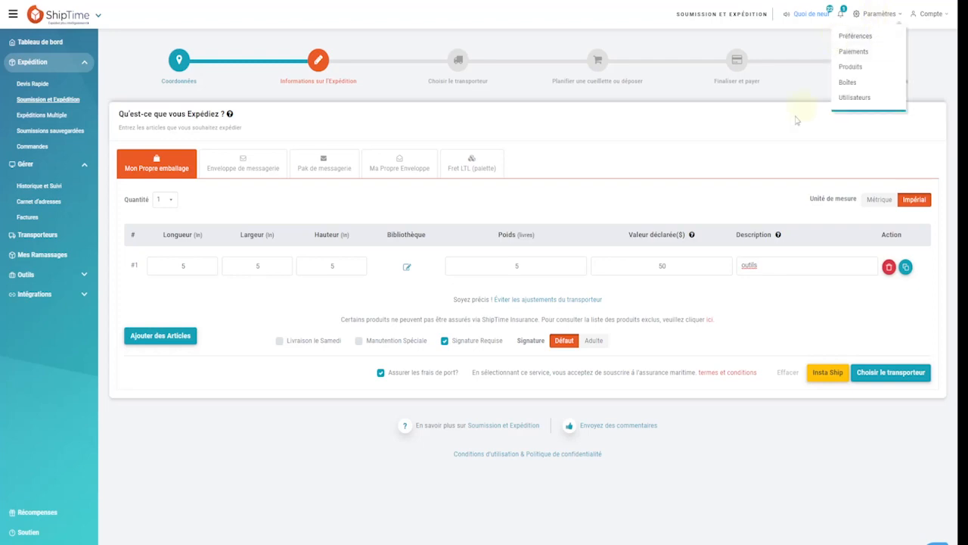
pyautogui.click(803, 330)
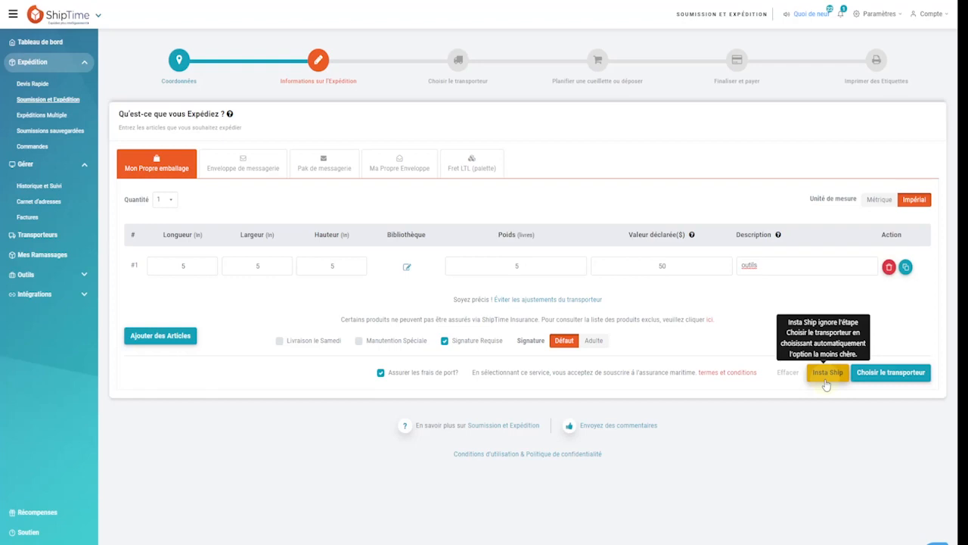
# Request the carrier rates for the package and select the Canpar Express Ground service.
pyautogui.click(881, 385)
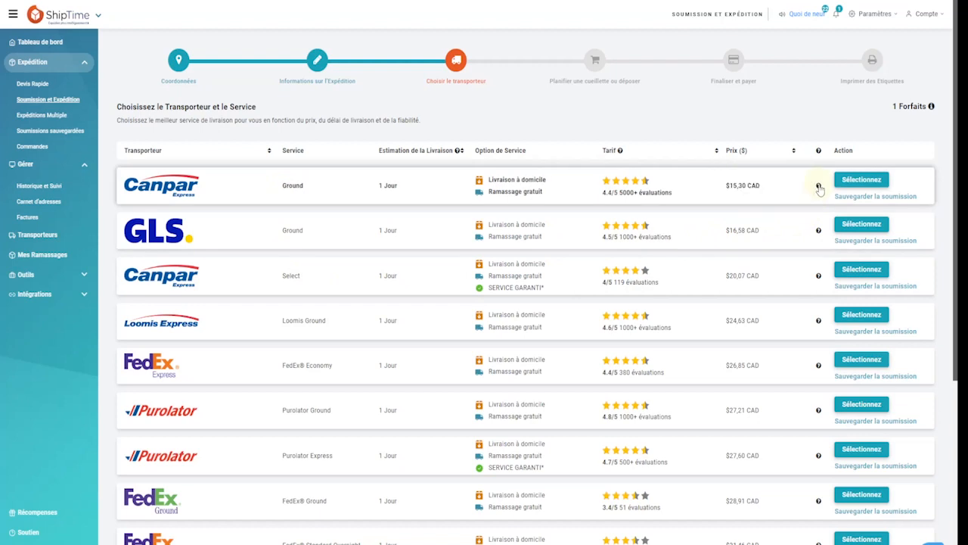
pyautogui.moveTo(818, 239)
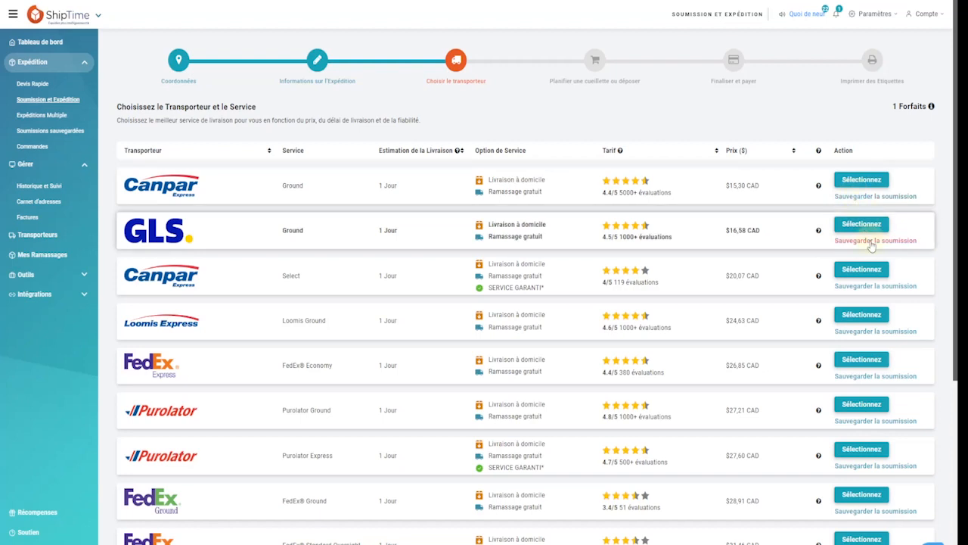
pyautogui.click(859, 182)
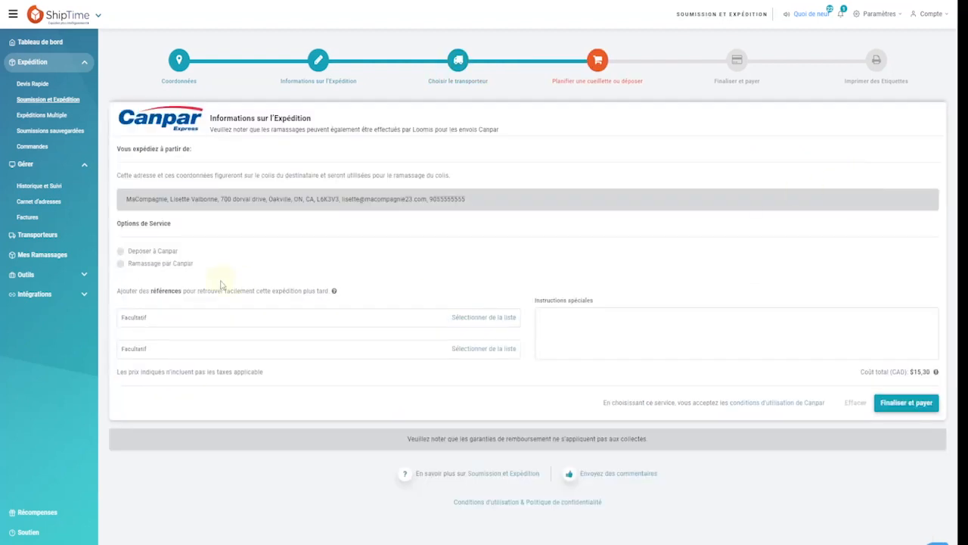
# Choose pickup by Canpar for the shipment, with Réception as the pickup location.
pyautogui.click(121, 251)
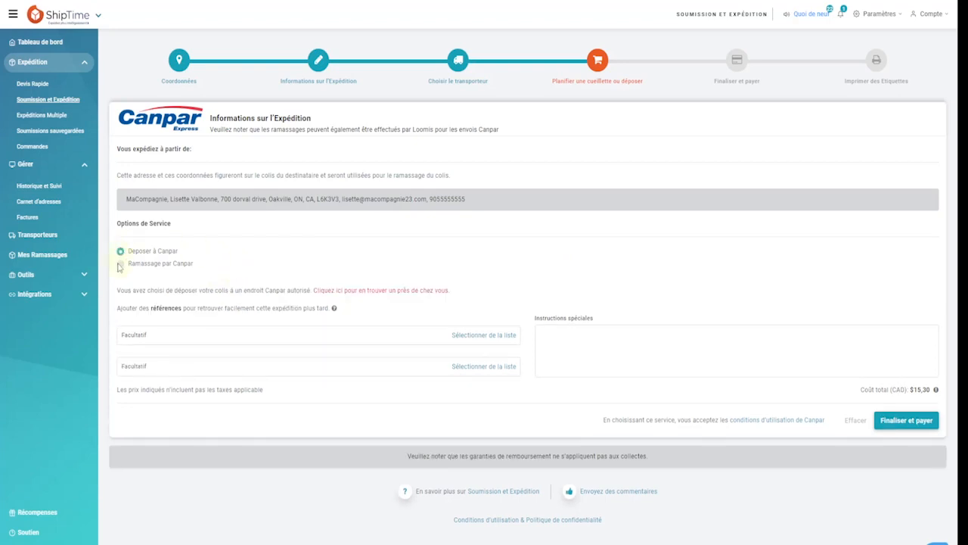
pyautogui.click(120, 264)
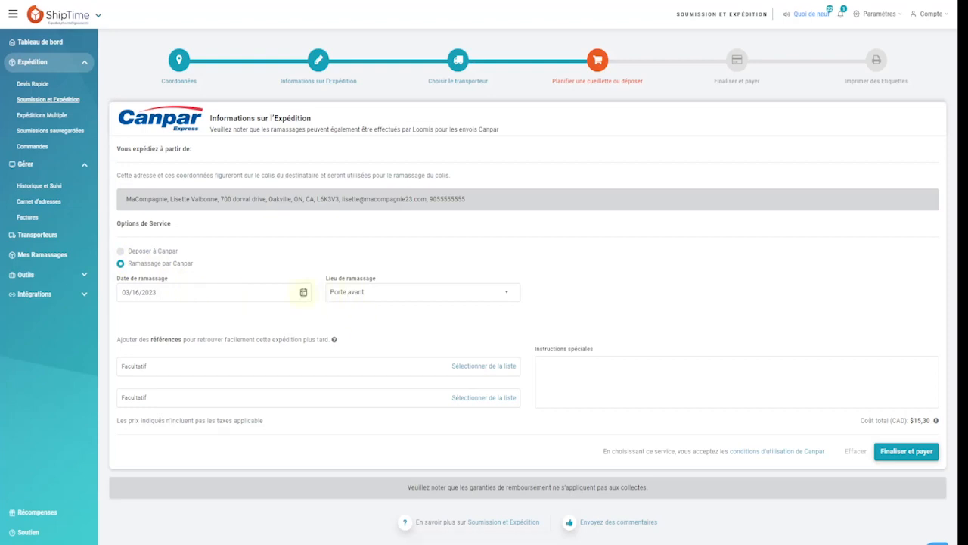
pyautogui.click(303, 292)
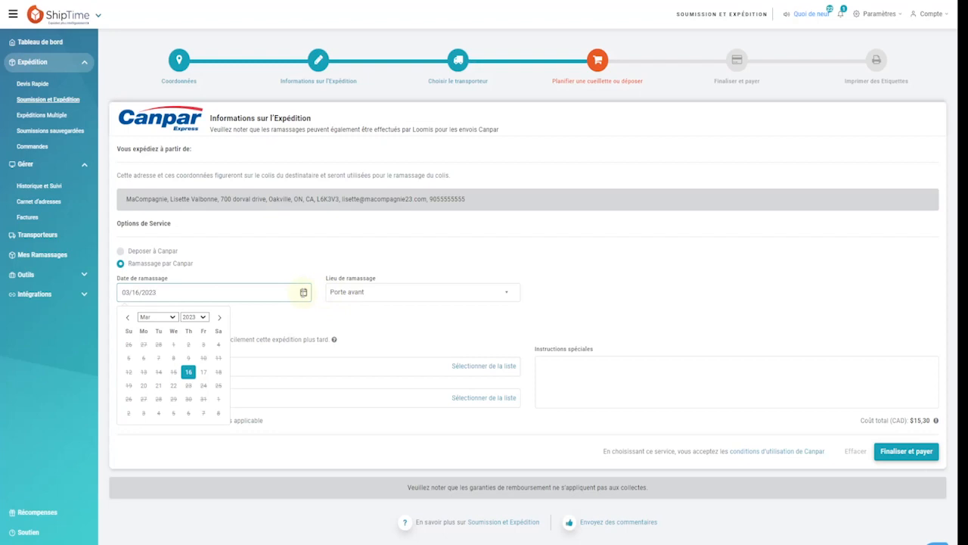
pyautogui.click(389, 298)
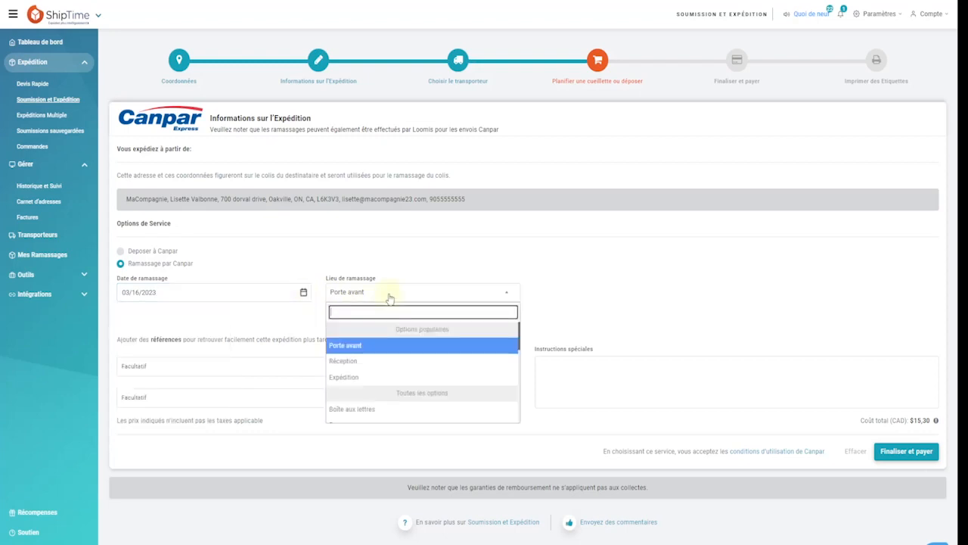
pyautogui.click(346, 361)
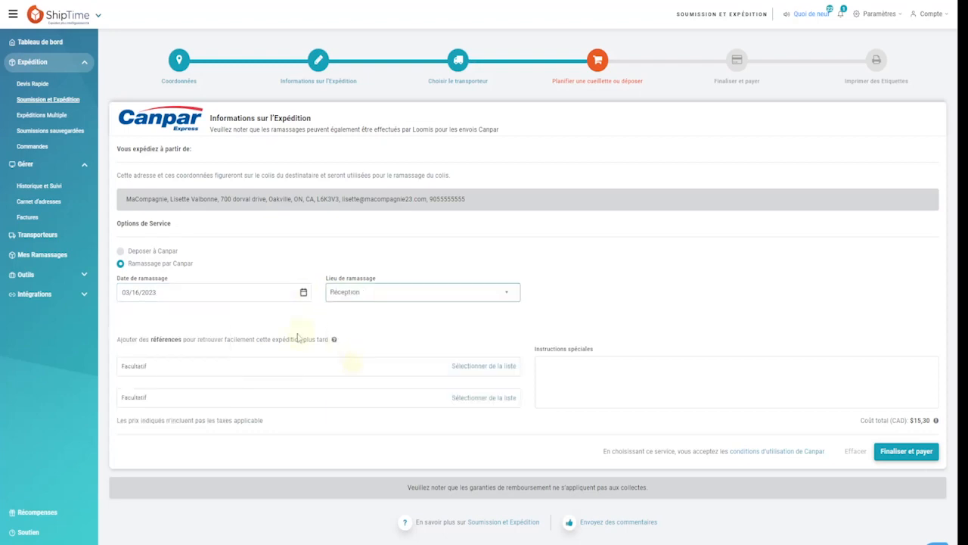
# Finalize the Canpar shipment without references or special instructions and pay for it with the account credit.
pyautogui.click(228, 367)
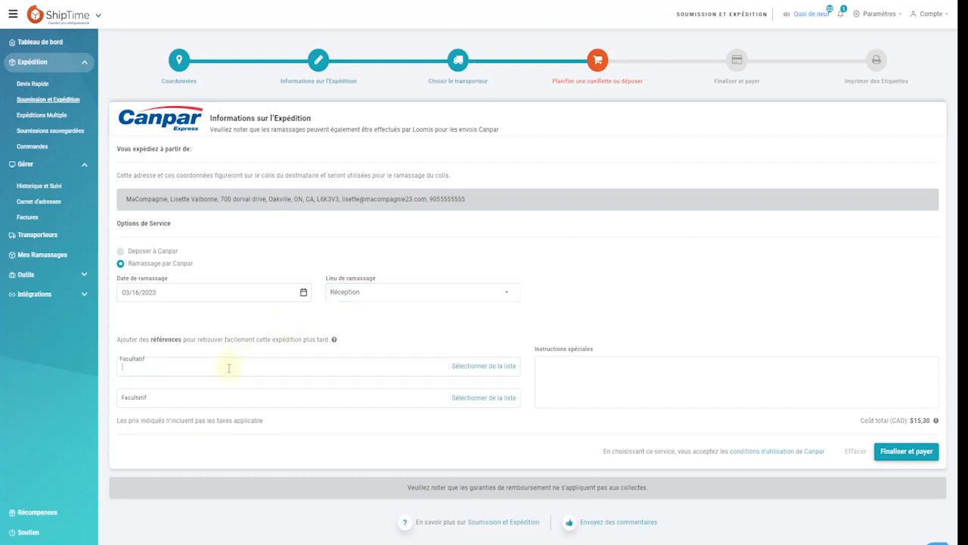
pyautogui.click(214, 399)
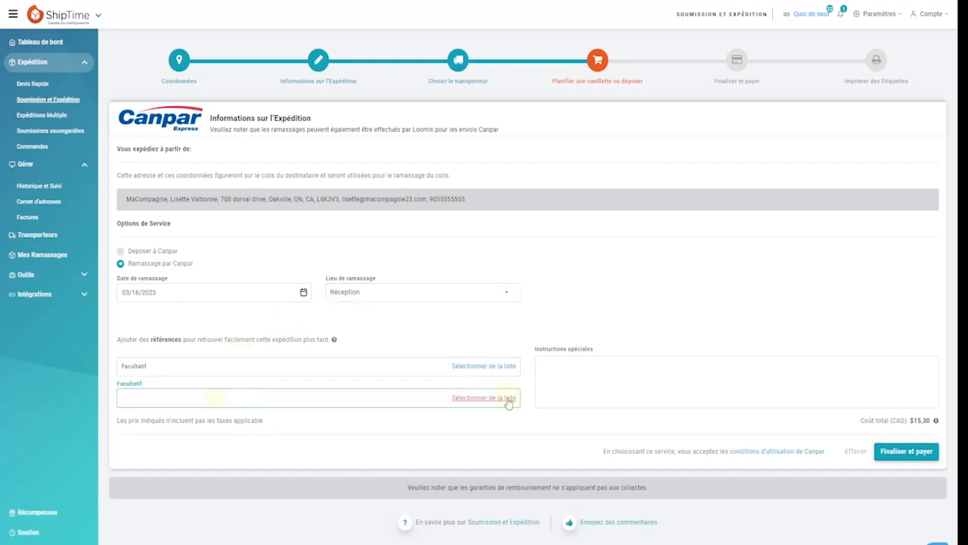
pyautogui.click(572, 372)
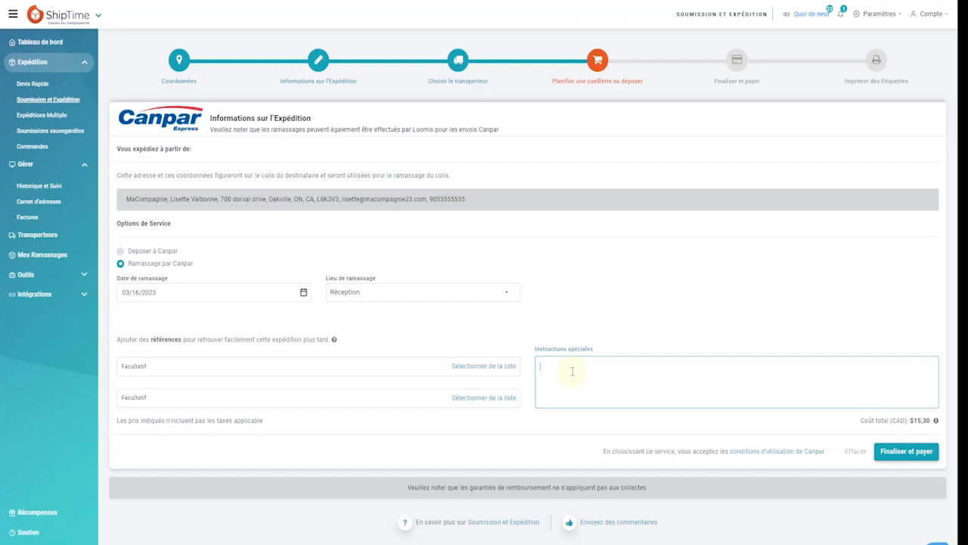
pyautogui.click(908, 452)
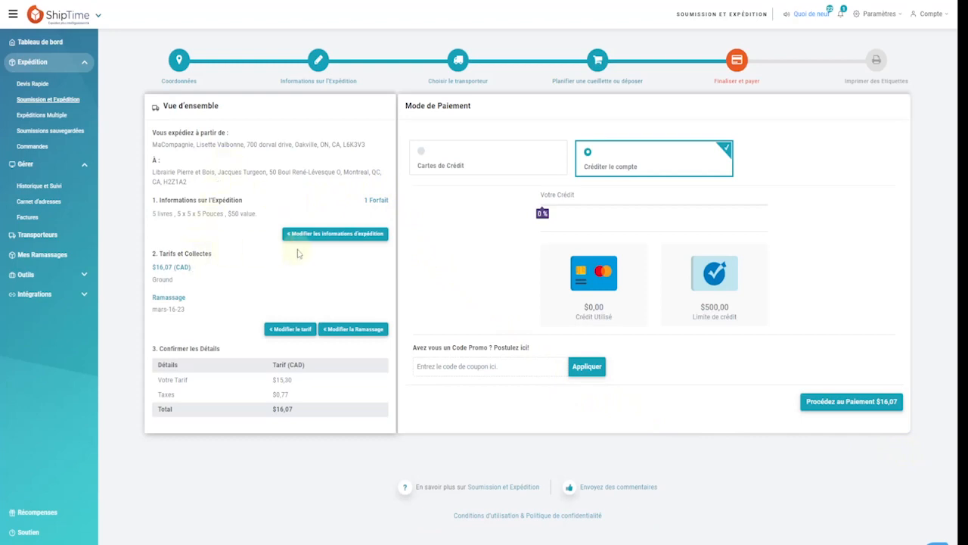
pyautogui.click(831, 404)
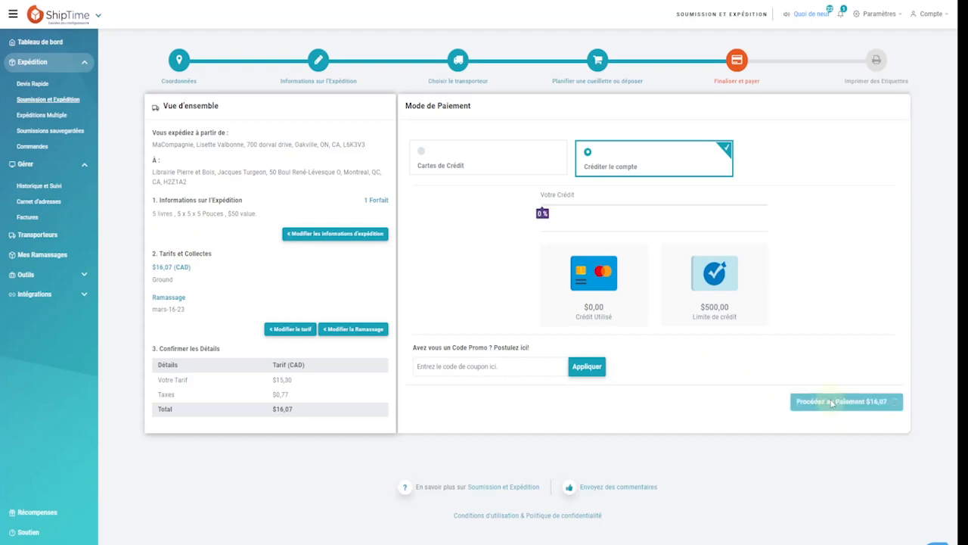